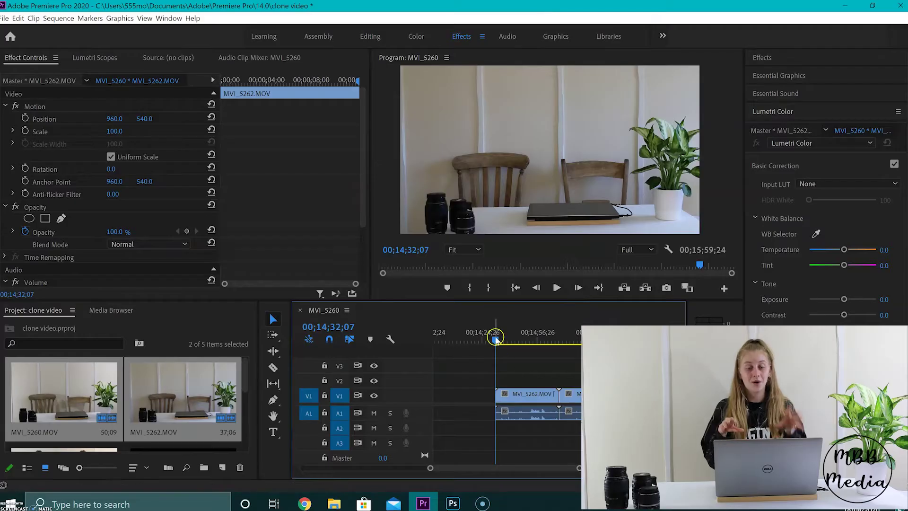
- Scrub further along the footage and play it from a new point
{"action": "left_click_drag", "start_coordinate": [495, 338], "coordinate": [566, 350]}
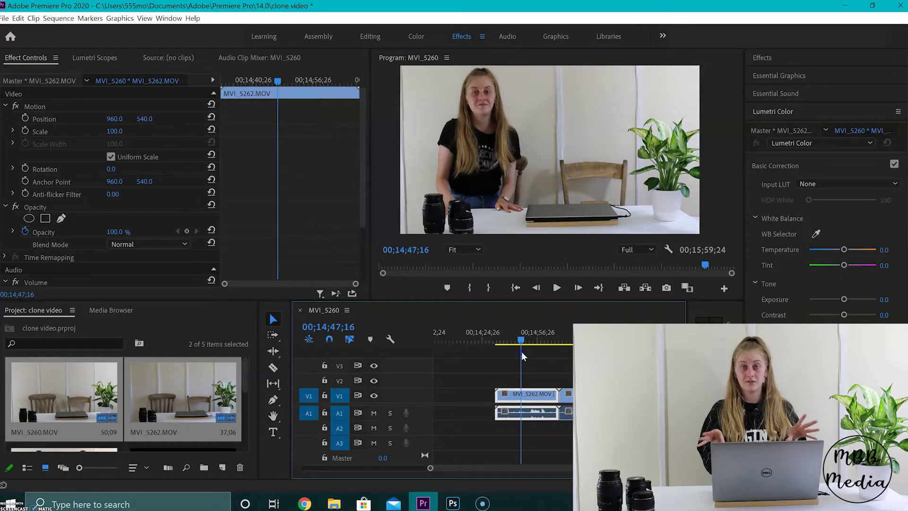
{"action": "left_click", "coordinate": [522, 352]}
{"action": "key", "text": "space"}
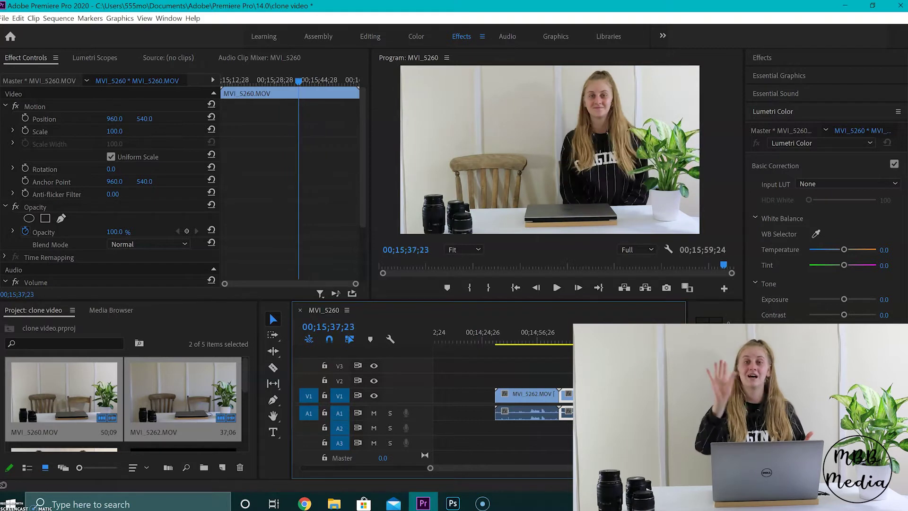
- Move the second take up onto track V2 and its audio down onto A2
{"action": "scroll", "coordinate": [501, 402], "scroll_direction": "right", "scroll_amount": 3}
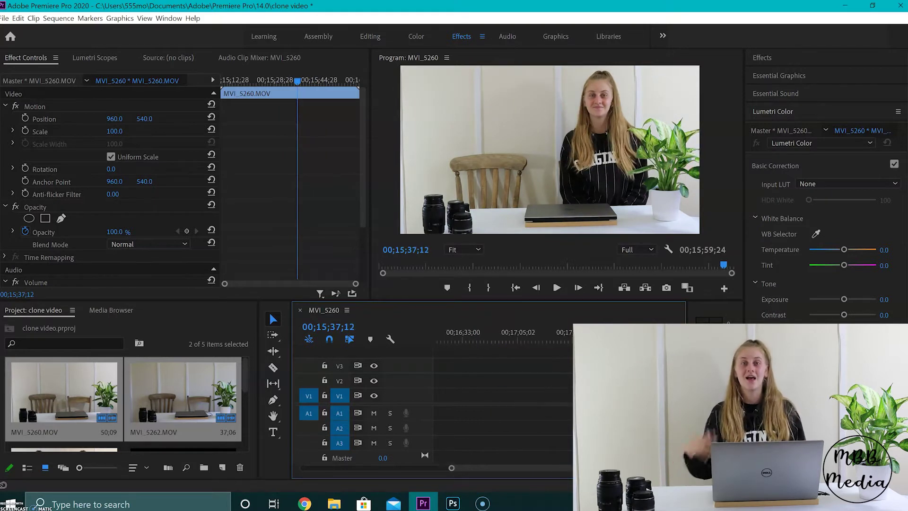
{"action": "scroll", "coordinate": [501, 402], "scroll_direction": "left", "scroll_amount": 3}
{"action": "left_click_drag", "start_coordinate": [610, 468], "coordinate": [553, 468]}
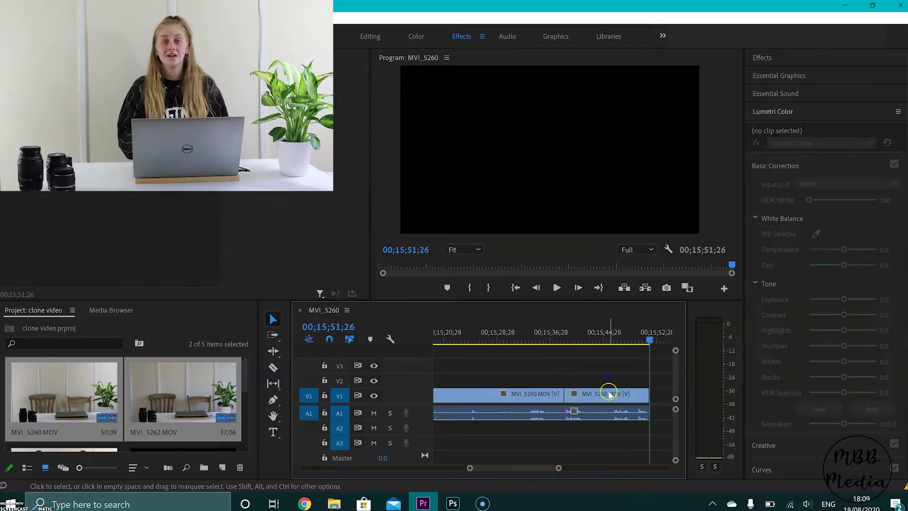
{"action": "left_click_drag", "start_coordinate": [604, 393], "coordinate": [607, 382]}
{"action": "left_click", "coordinate": [605, 411]}
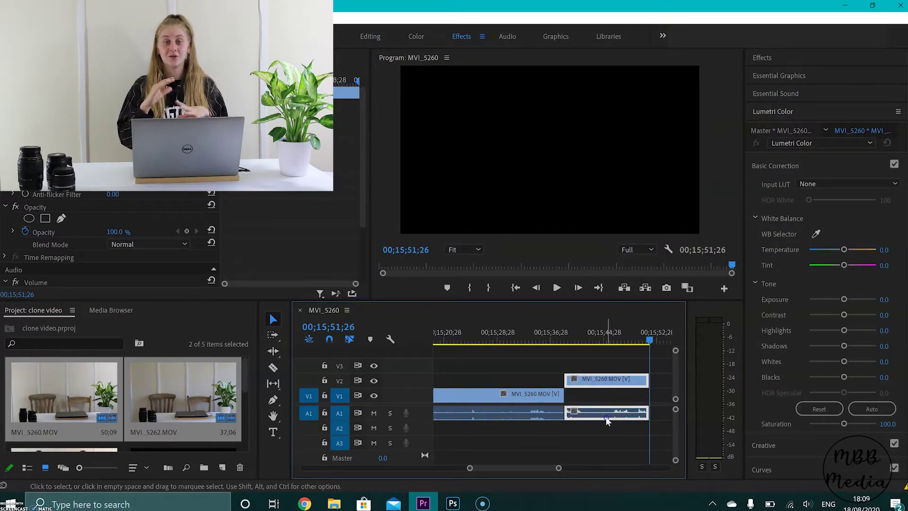
{"action": "left_click_drag", "start_coordinate": [607, 420], "coordinate": [607, 428]}
- Slide the V1 clip to line up beneath the V2 take and play the stacked clips
{"action": "left_click_drag", "start_coordinate": [506, 389], "coordinate": [610, 413]}
{"action": "left_click", "coordinate": [621, 344]}
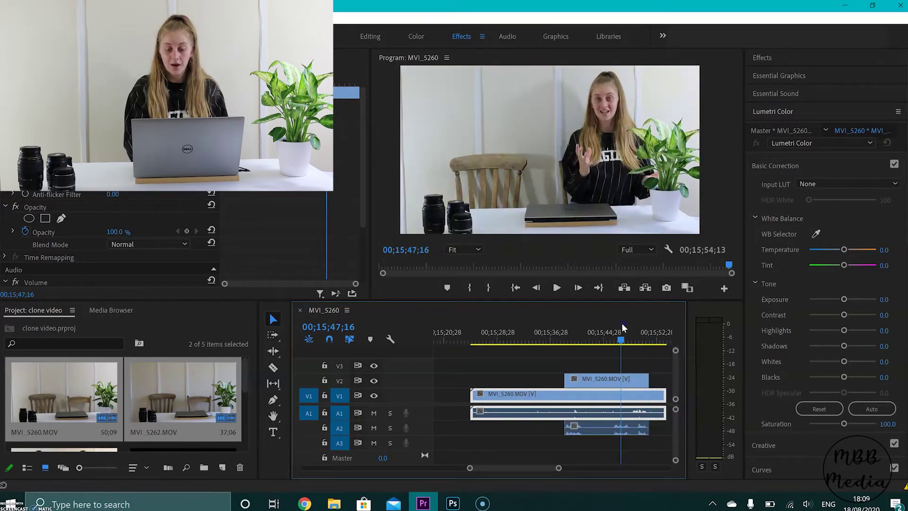
{"action": "left_click_drag", "start_coordinate": [610, 410], "coordinate": [592, 411]}
{"action": "left_click", "coordinate": [625, 331]}
{"action": "key", "text": "space"}
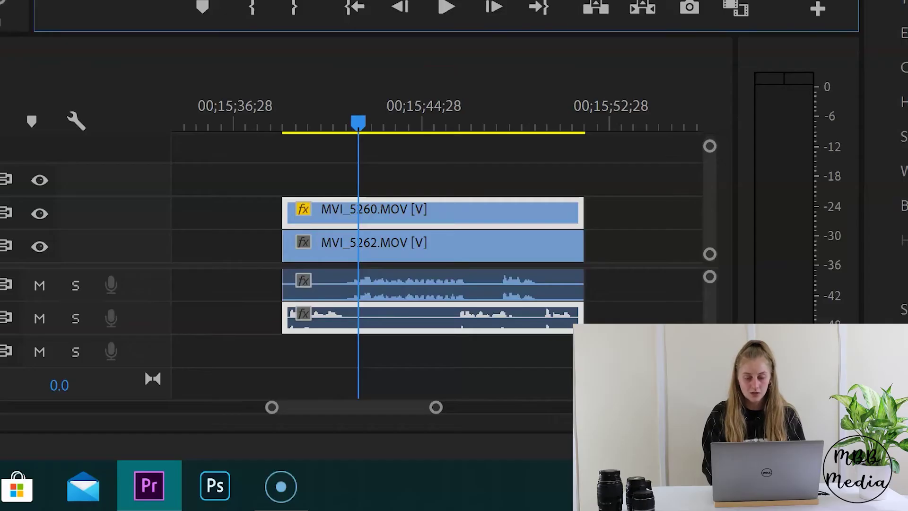
{"action": "left_click", "coordinate": [14, 17]}
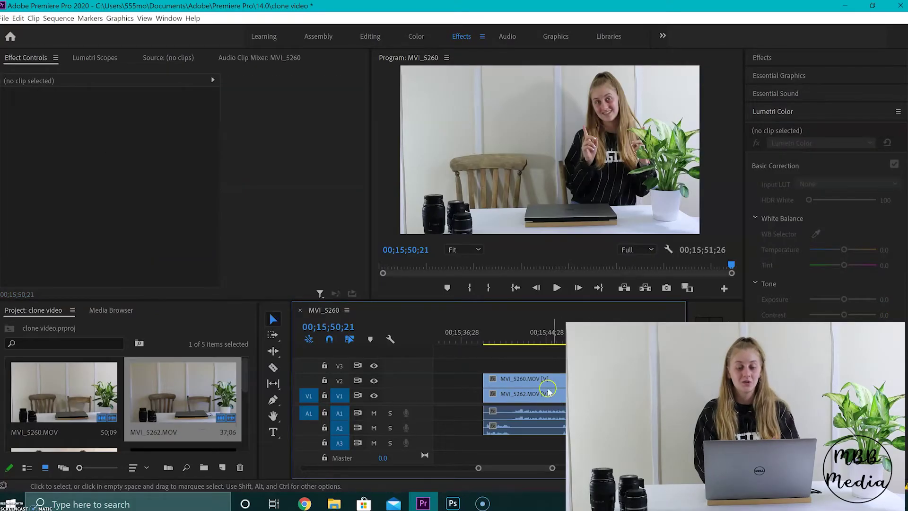
- Select the upper MVI_5260 clip and set the playhead to 00;15;42;08, where both takes overlap
{"action": "left_click", "coordinate": [548, 391]}
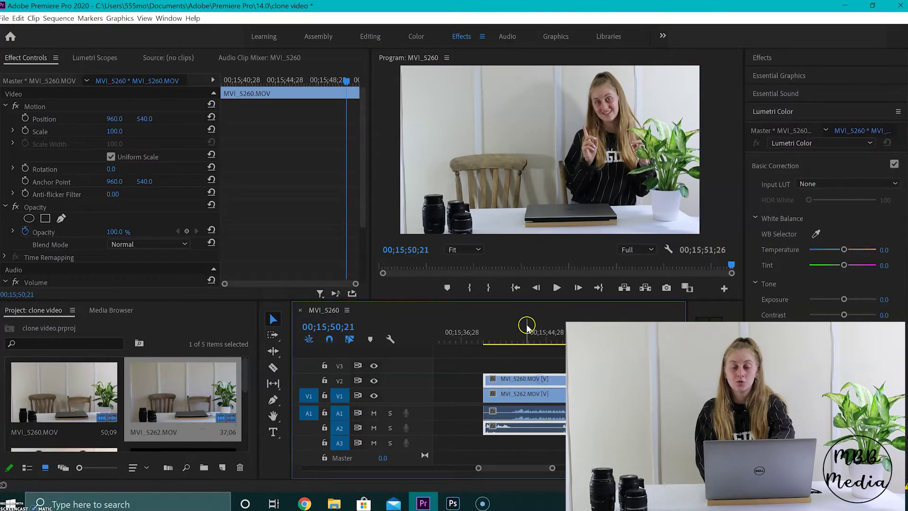
{"action": "left_click", "coordinate": [518, 342]}
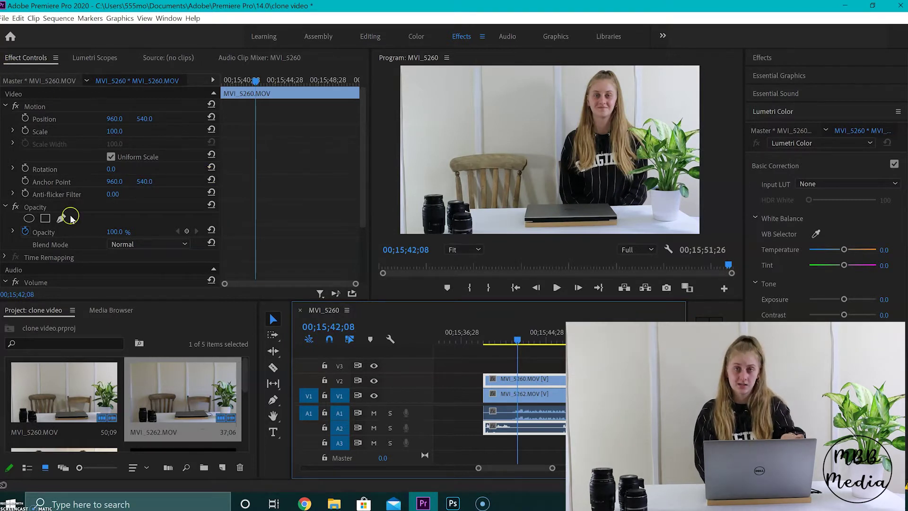
{"action": "scroll", "coordinate": [70, 217], "scroll_direction": "down", "scroll_amount": 3}
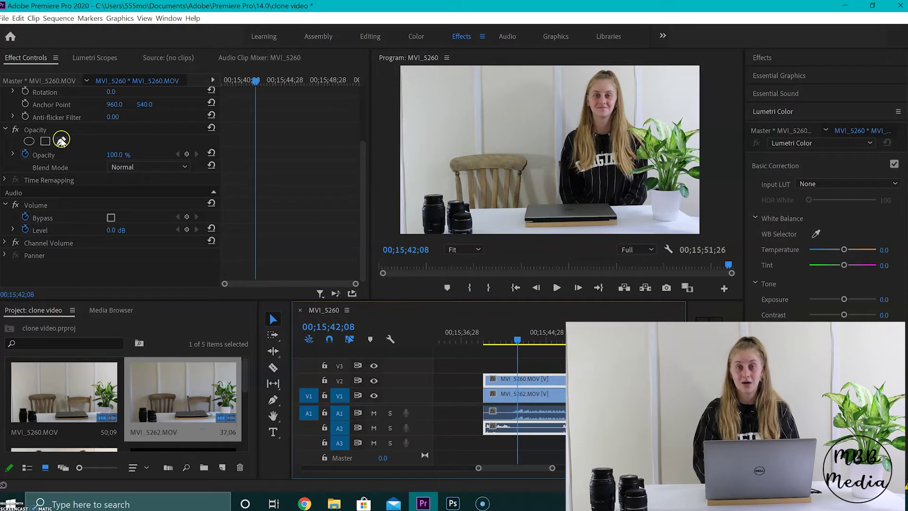
- Draw a free bezier opacity mask enclosing the right half of the upper clip's frame
{"action": "left_click", "coordinate": [61, 140]}
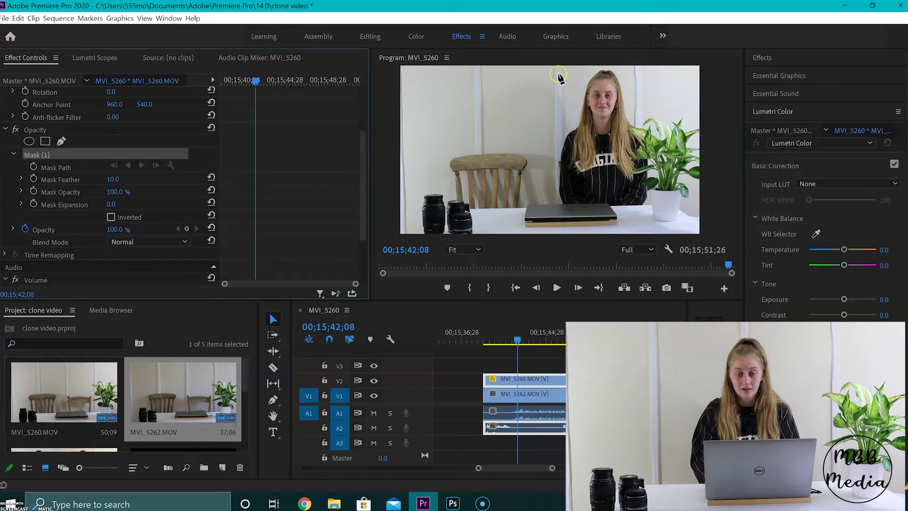
{"action": "left_click", "coordinate": [541, 67]}
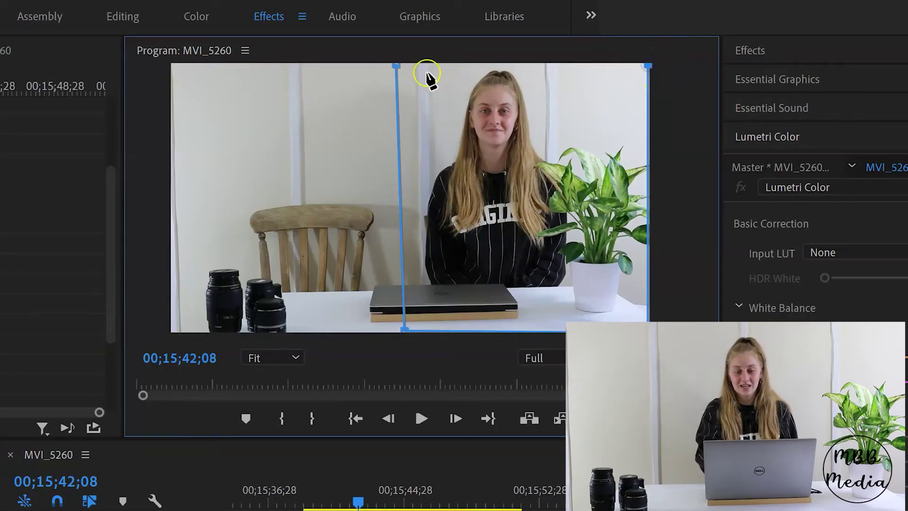
{"action": "left_click", "coordinate": [395, 64]}
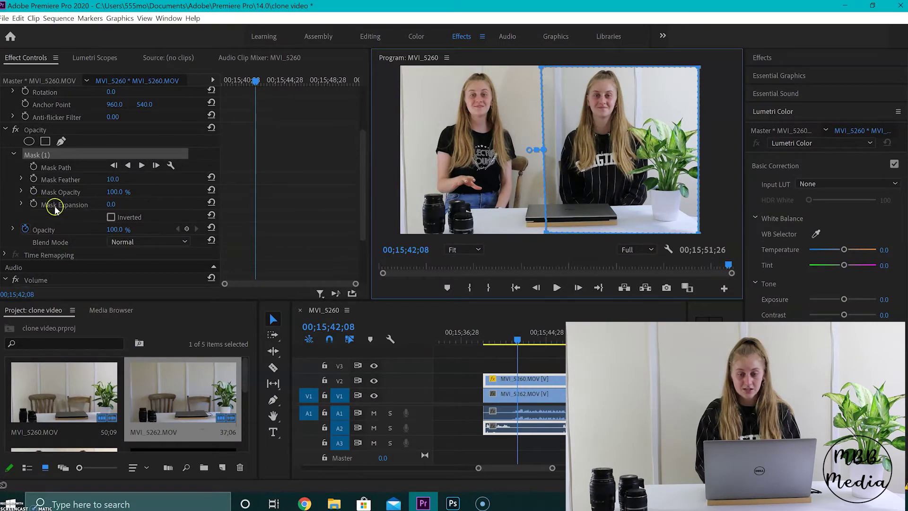
- Set Mask Expansion to 49 and Mask Feather to 166, then return to preview the blend
{"action": "left_click", "coordinate": [110, 205]}
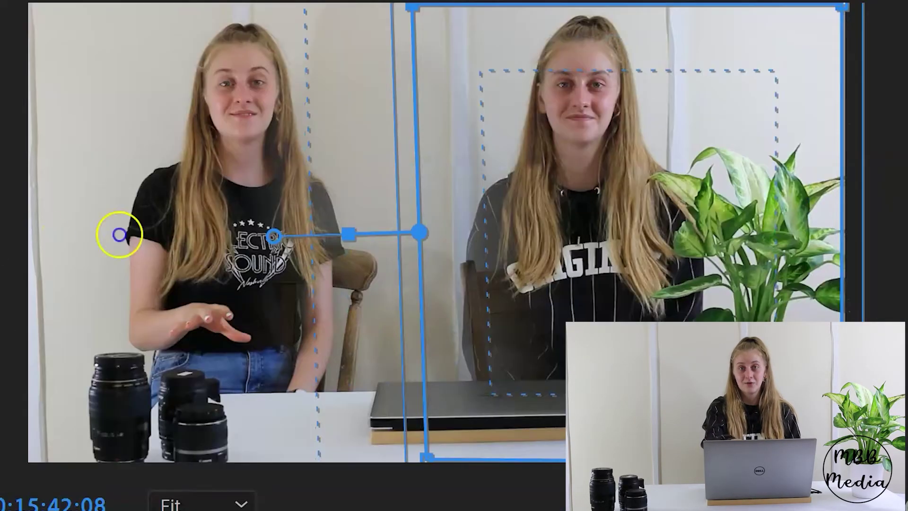
{"action": "left_click_drag", "start_coordinate": [119, 234], "coordinate": [293, 235]}
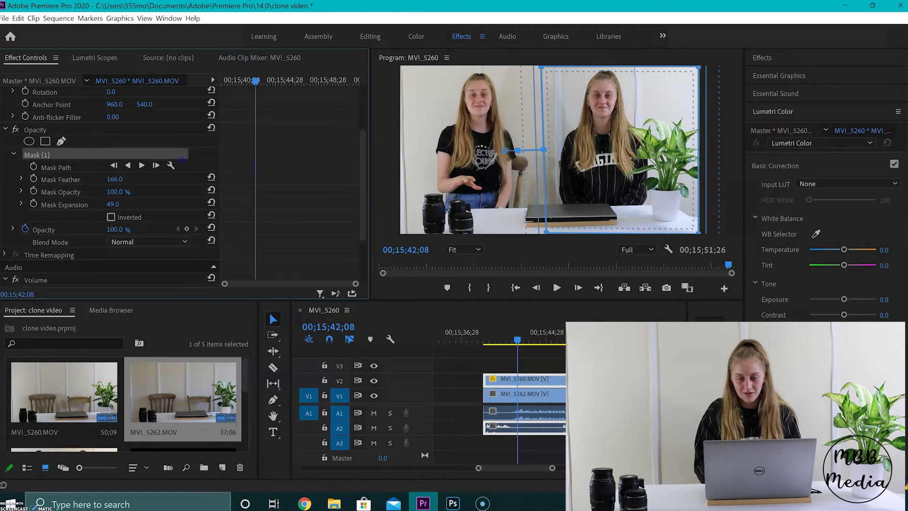
{"action": "left_click", "coordinate": [487, 332]}
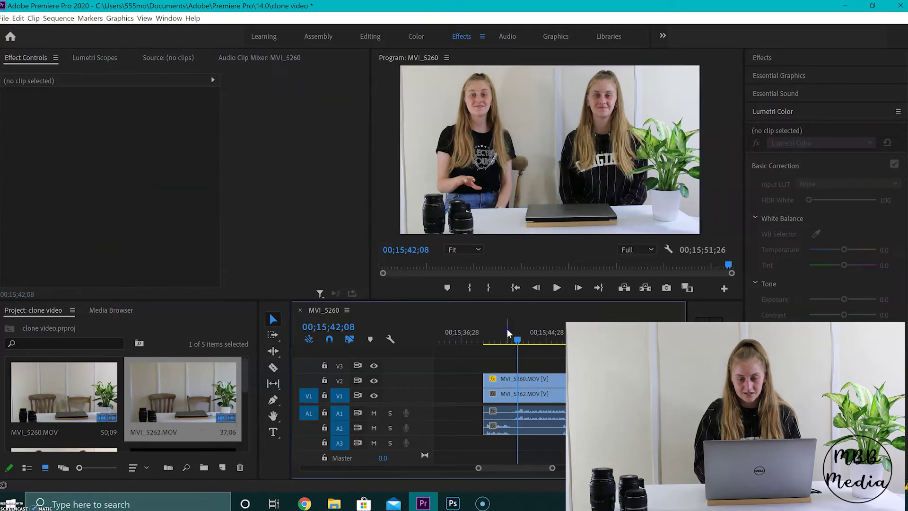
{"action": "key", "text": "space"}
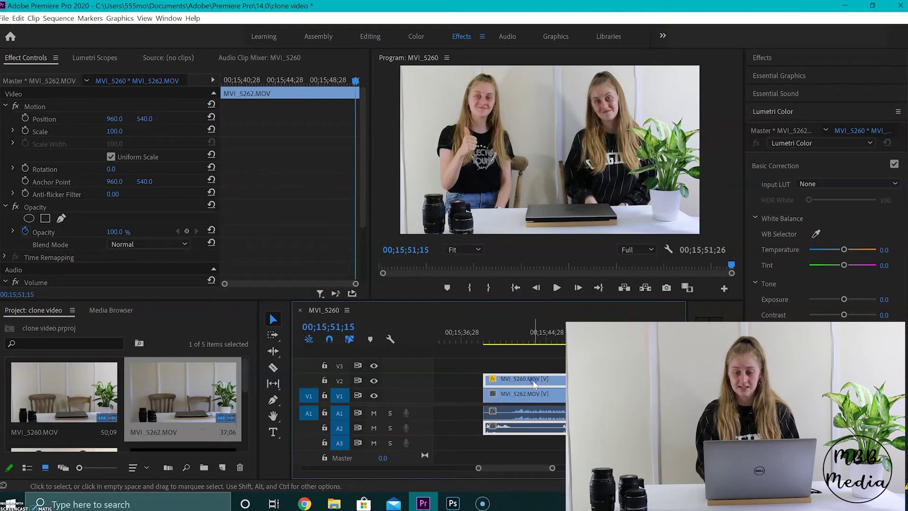
{"action": "left_click", "coordinate": [534, 383]}
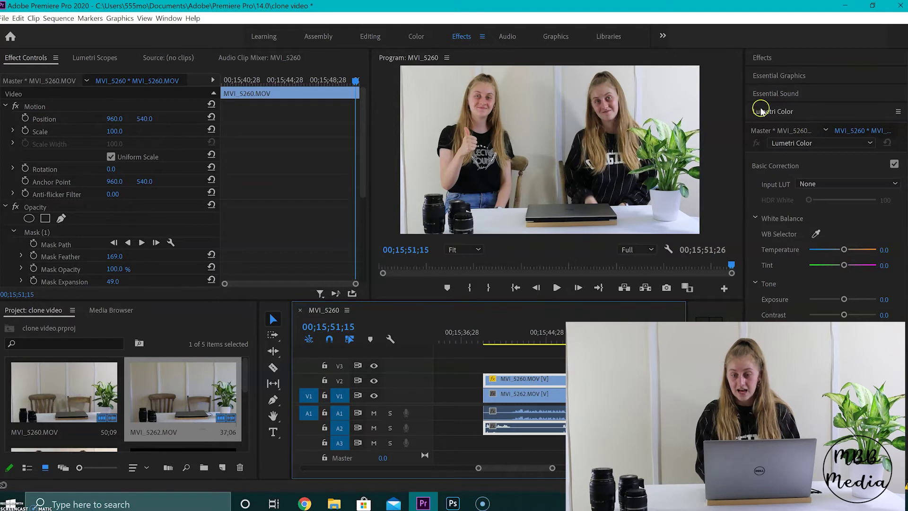
- Open the New Item menu in the Project panel
{"action": "left_click", "coordinate": [845, 250]}
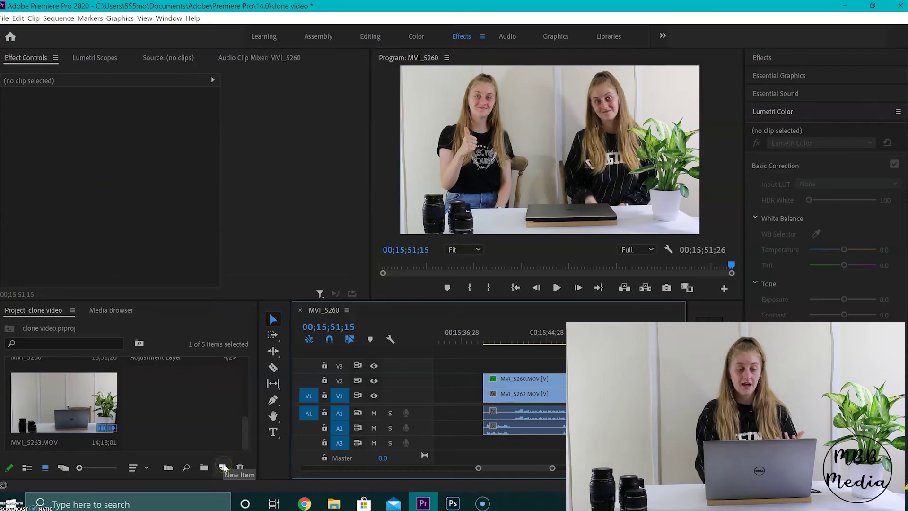
{"action": "left_click", "coordinate": [222, 467]}
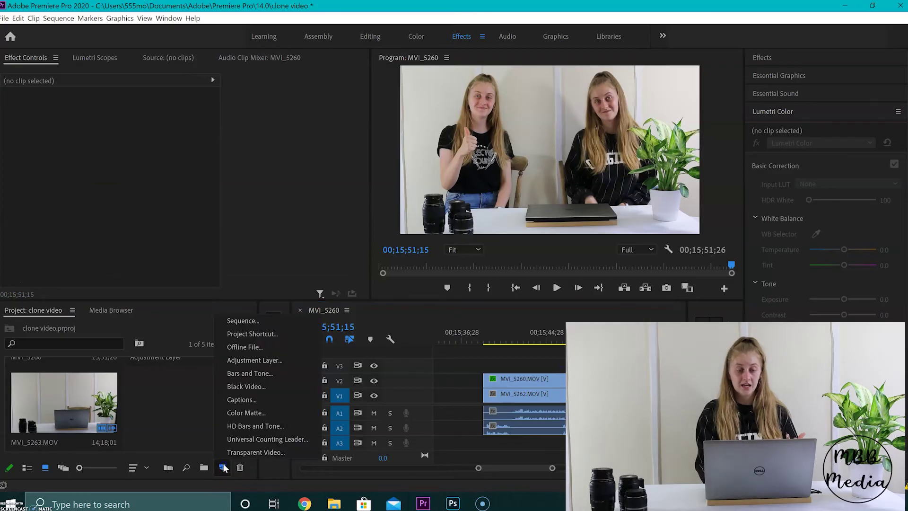
- Create a 1920x1080 adjustment layer and place it on V3 spanning both takes
{"action": "left_click", "coordinate": [274, 362]}
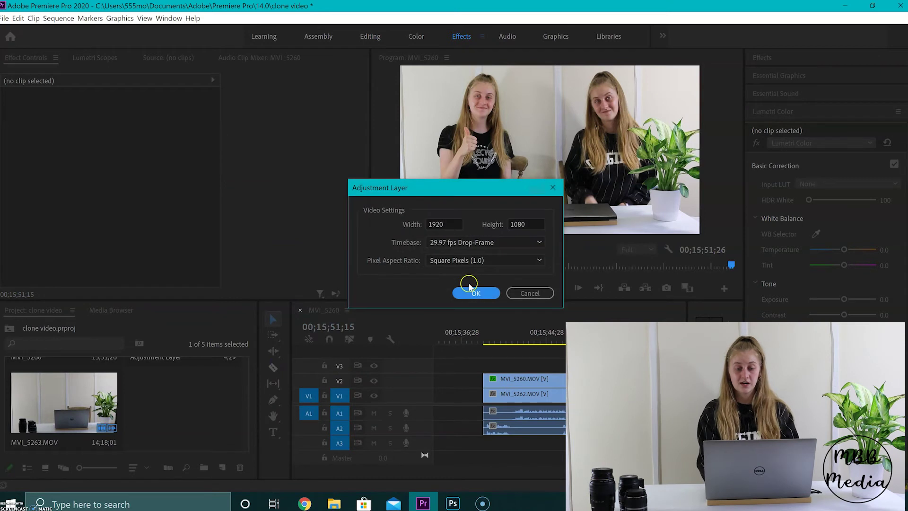
{"action": "left_click", "coordinate": [489, 293]}
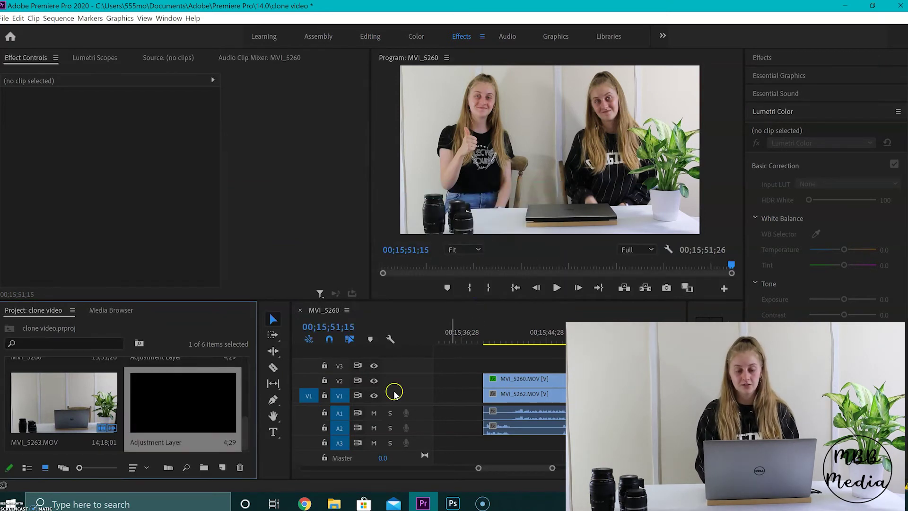
{"action": "left_click_drag", "start_coordinate": [160, 401], "coordinate": [510, 365]}
{"action": "left_click_drag", "start_coordinate": [519, 367], "coordinate": [501, 353]}
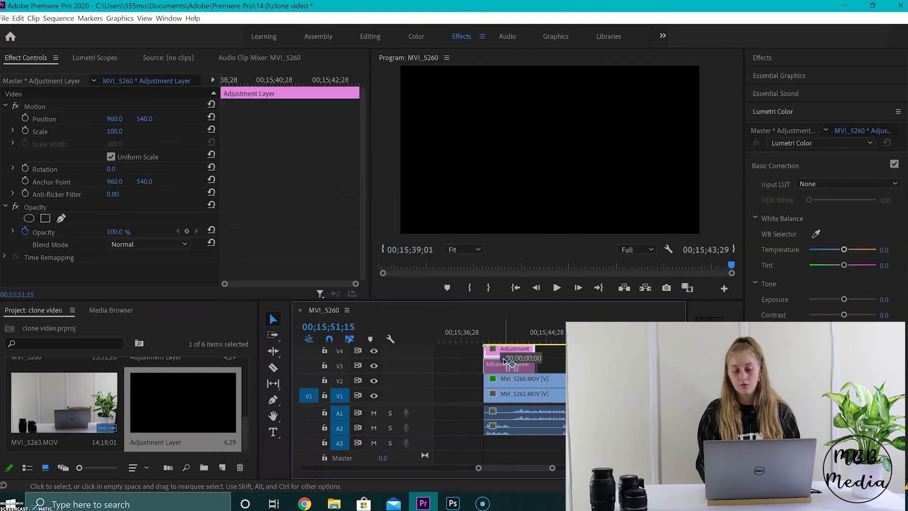
{"action": "left_click_drag", "start_coordinate": [532, 350], "coordinate": [556, 361]}
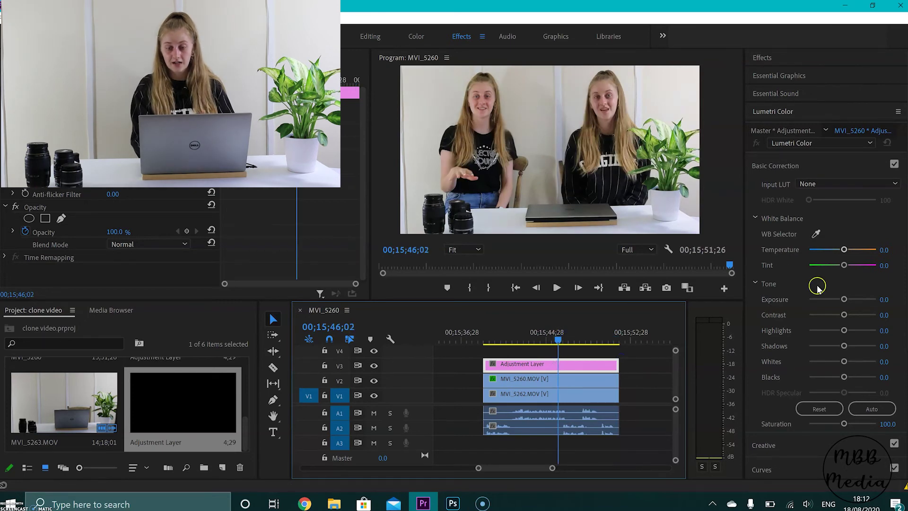
- Grade the adjustment layer to Contrast 29.2, Blacks -0.9, Saturation 92, review playback, and save
{"action": "scroll", "coordinate": [785, 199], "scroll_direction": "down", "scroll_amount": 2}
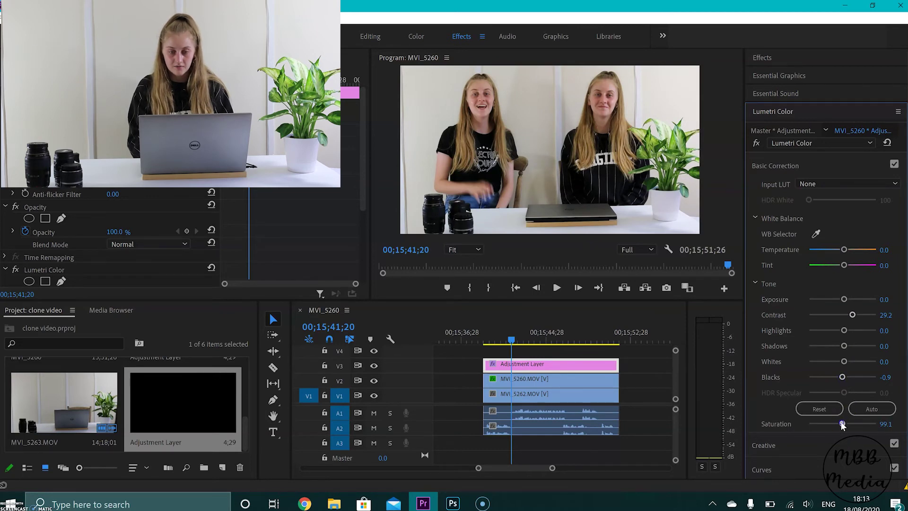
{"action": "left_click_drag", "start_coordinate": [842, 425], "coordinate": [840, 424]}
{"action": "left_click", "coordinate": [479, 336]}
{"action": "key", "text": "space"}
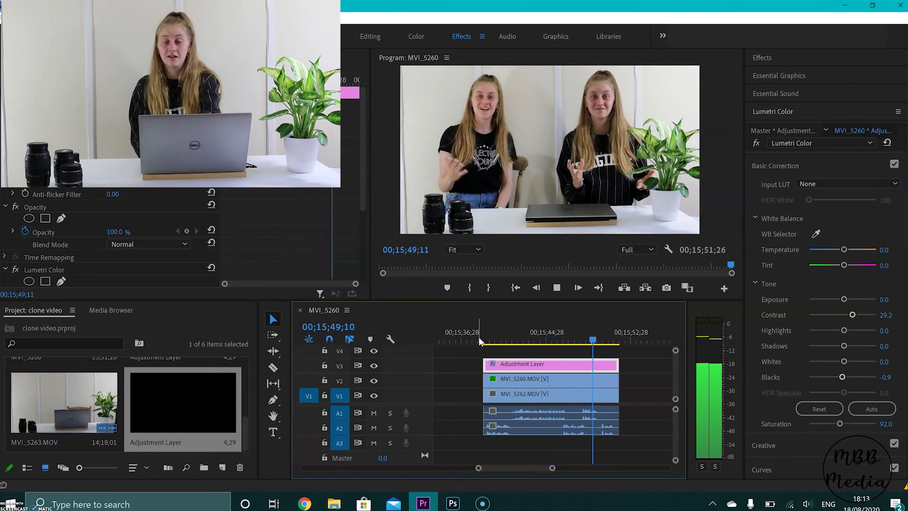
{"action": "key", "text": "space"}
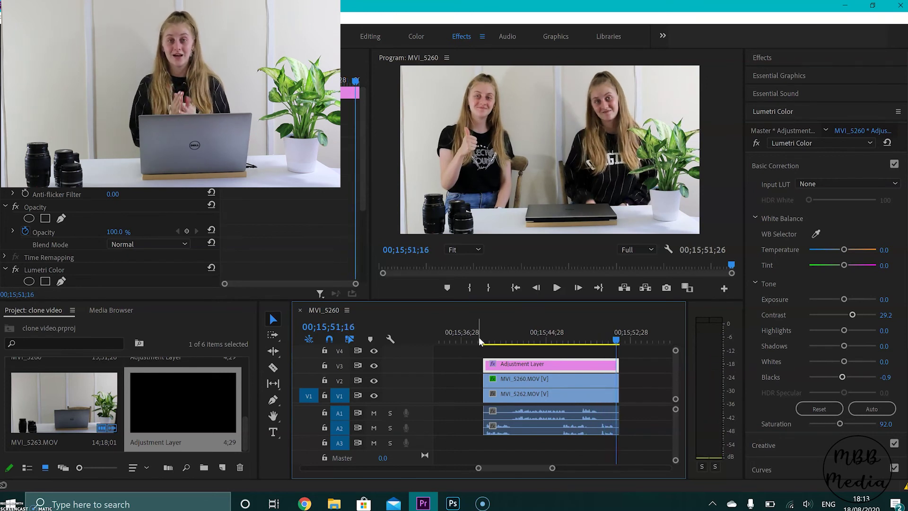
{"action": "key", "text": "ctrl+s"}
{"action": "left_click", "coordinate": [441, 383]}
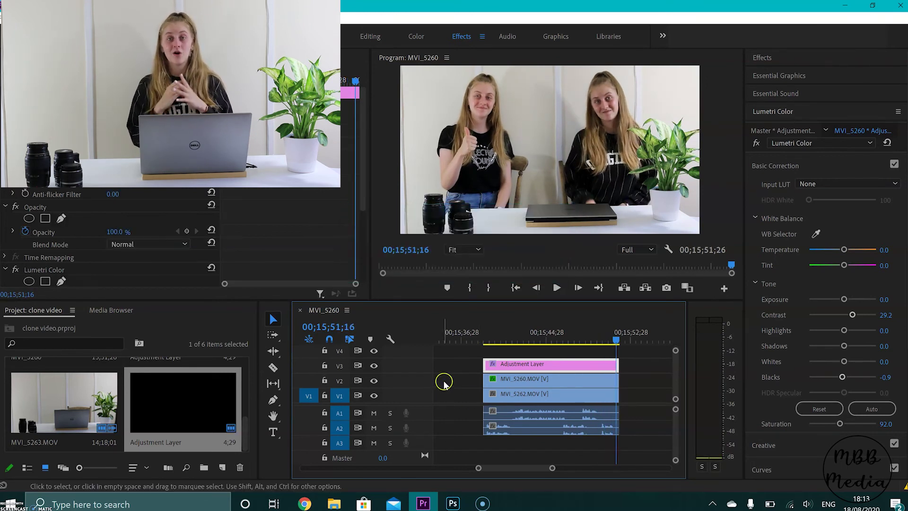